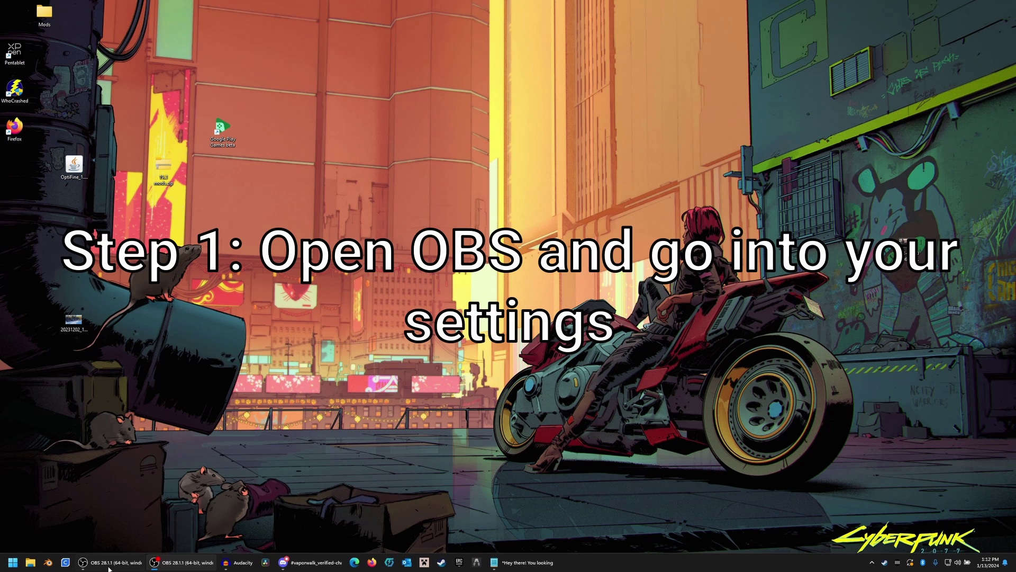
Step: Set the audio Monitoring Device to LG ULTRAGEAR (NVIDIA High Definition Audio) in OBS Settings
left_click(101, 564)
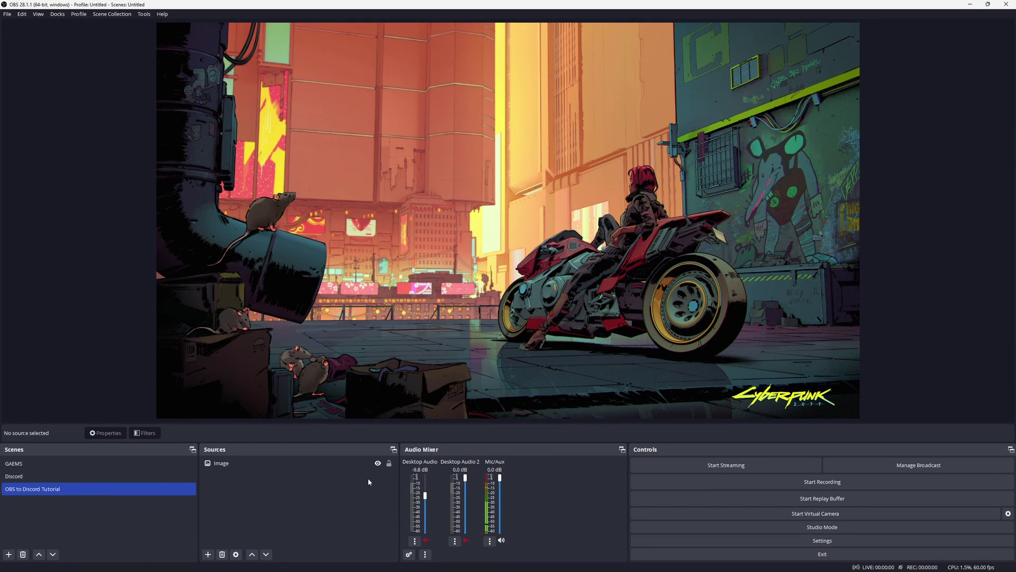
left_click(7, 14)
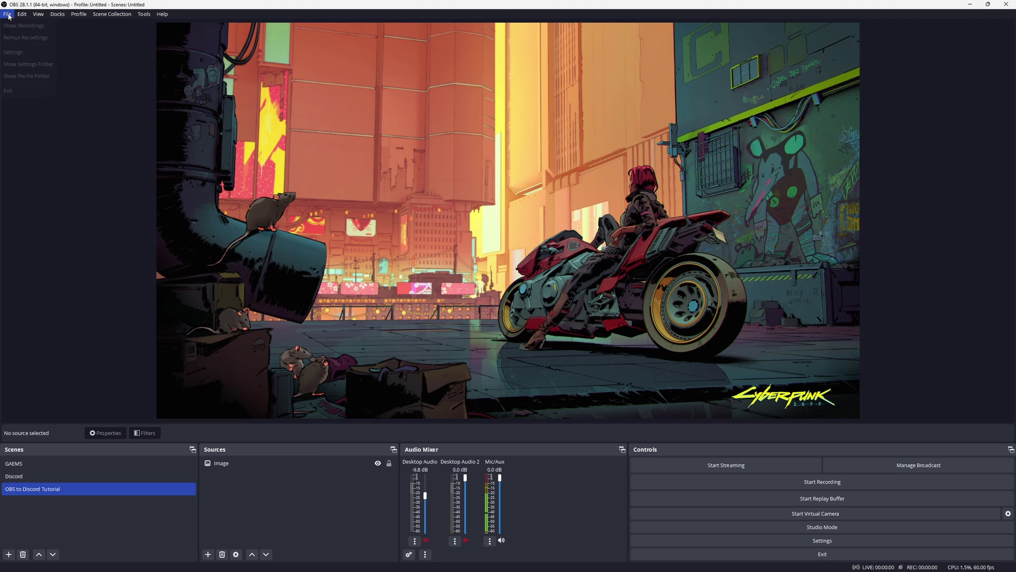
left_click(30, 53)
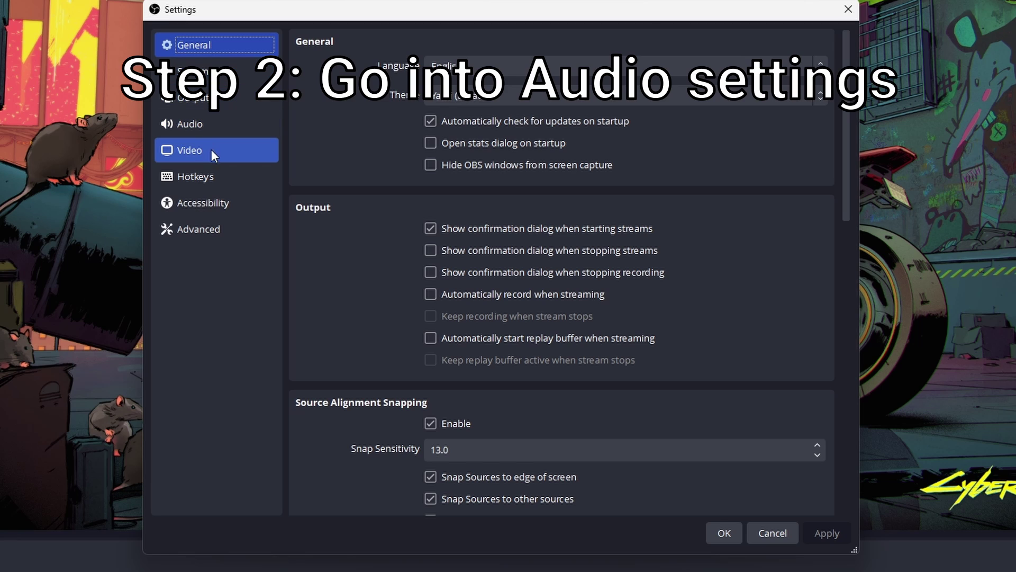
left_click(214, 126)
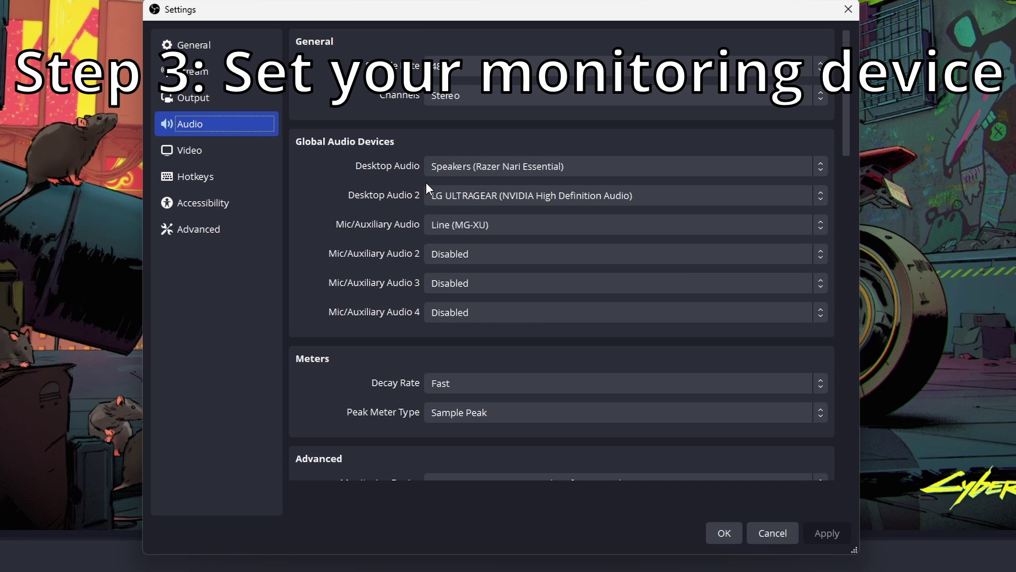
scroll(425, 182, "down", 1)
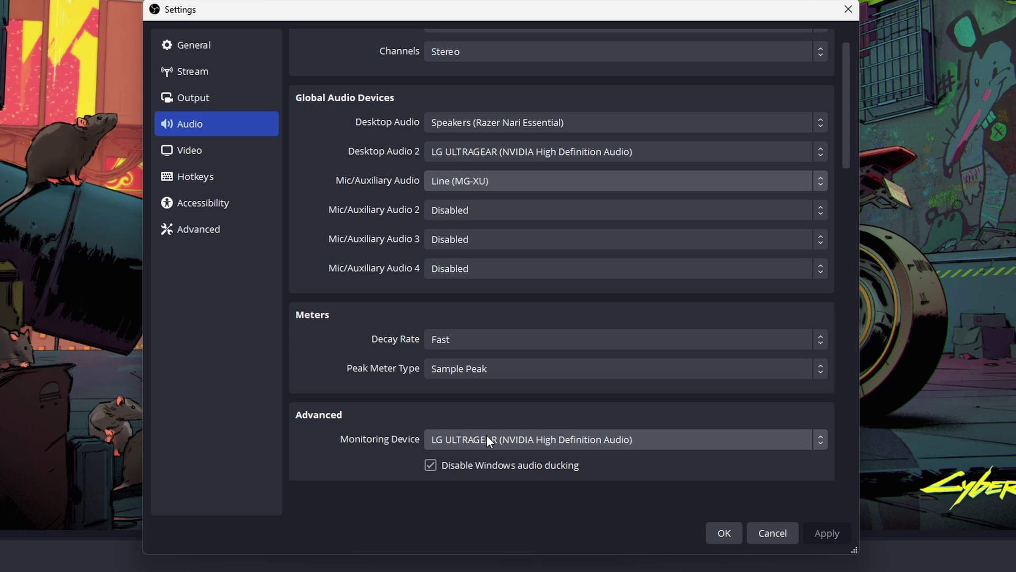
left_click(616, 440)
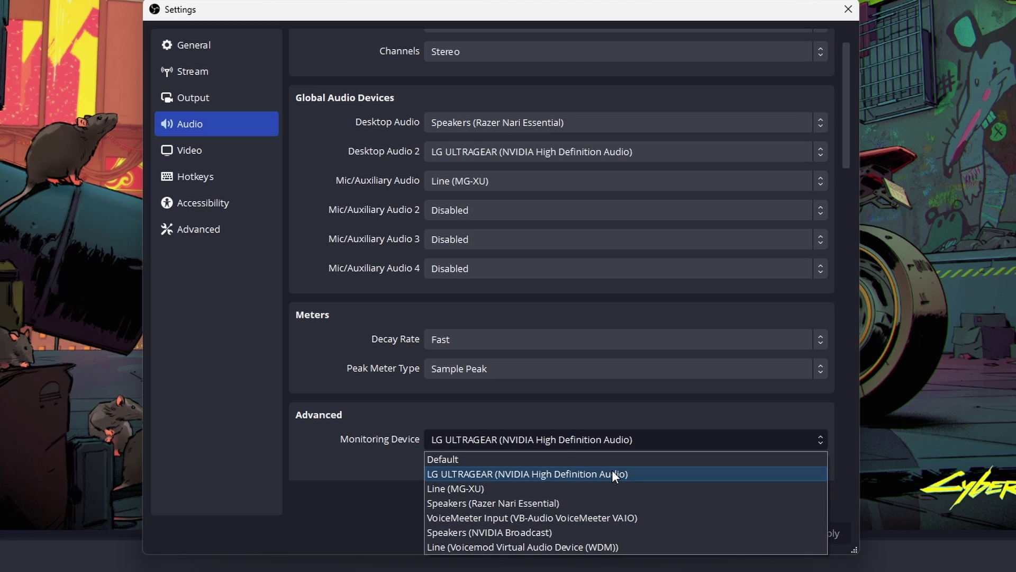
left_click(612, 474)
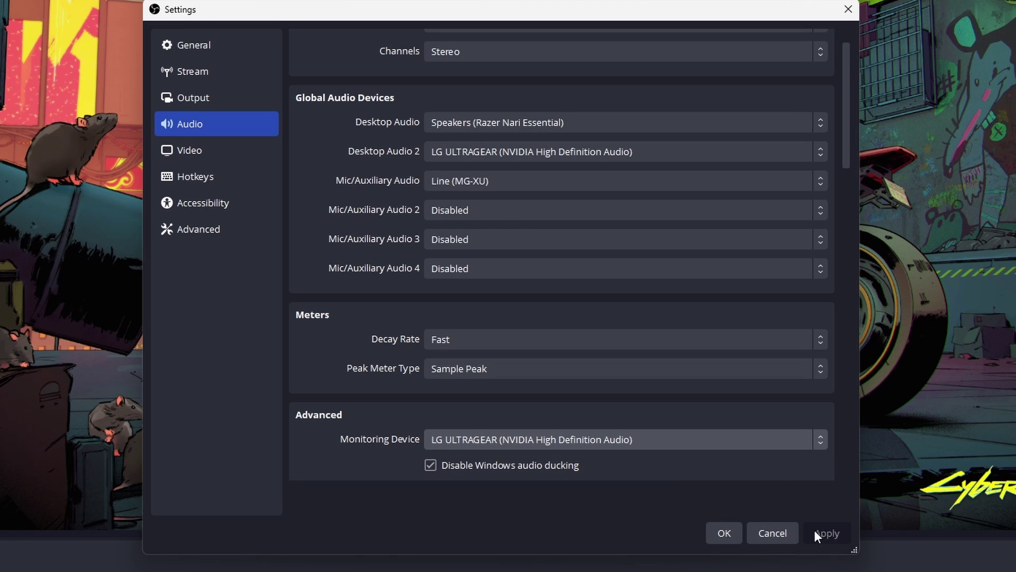
left_click(735, 530)
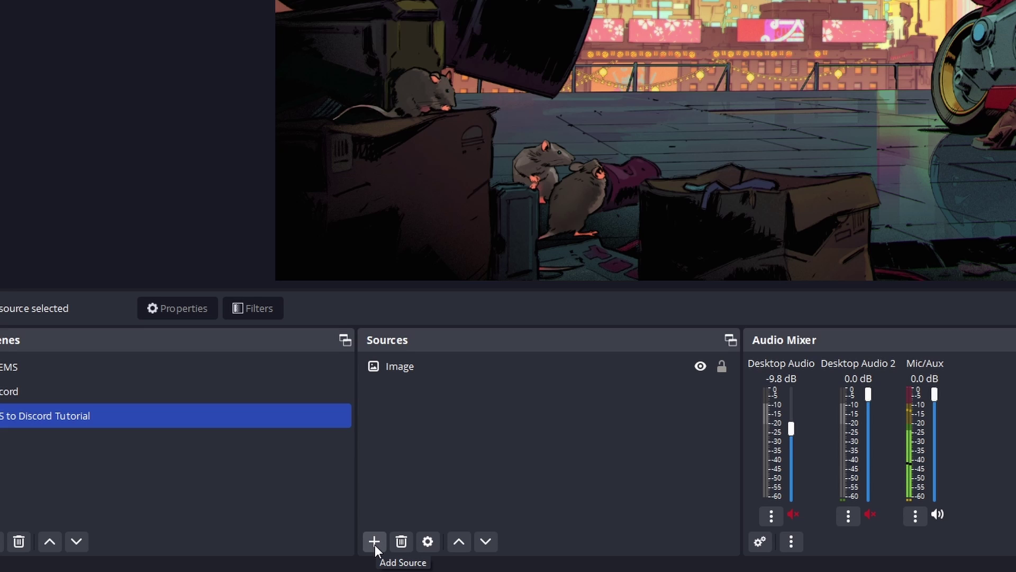
Step: Add an Application Audio Capture (BETA) source named 'Tutorial'
left_click(375, 542)
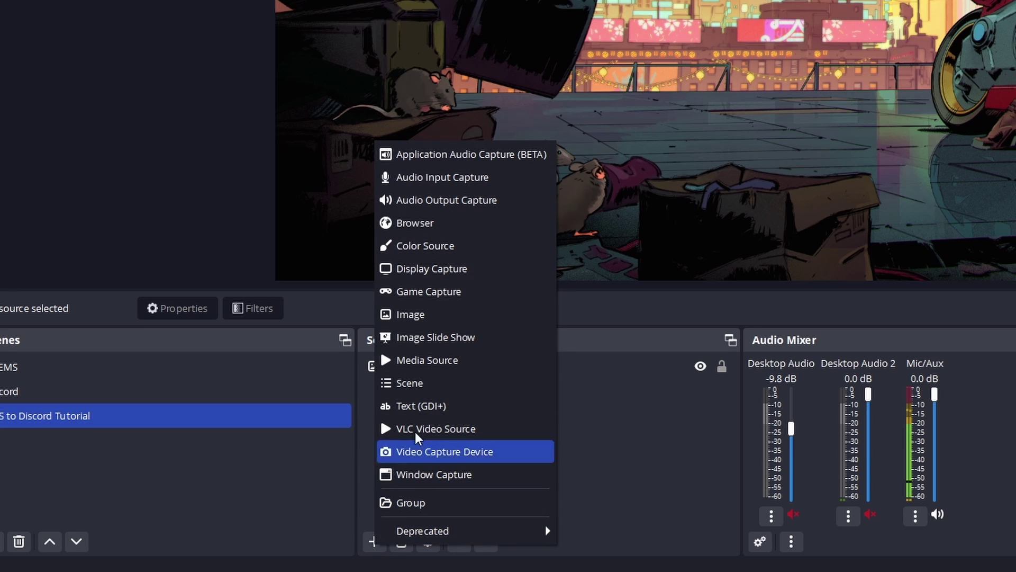
left_click(442, 154)
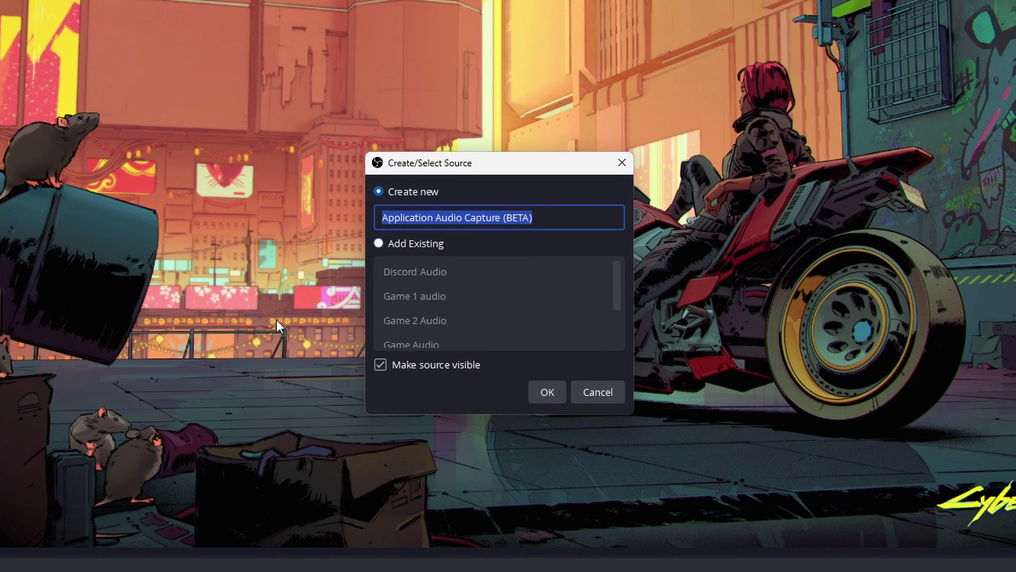
type("Tutorial")
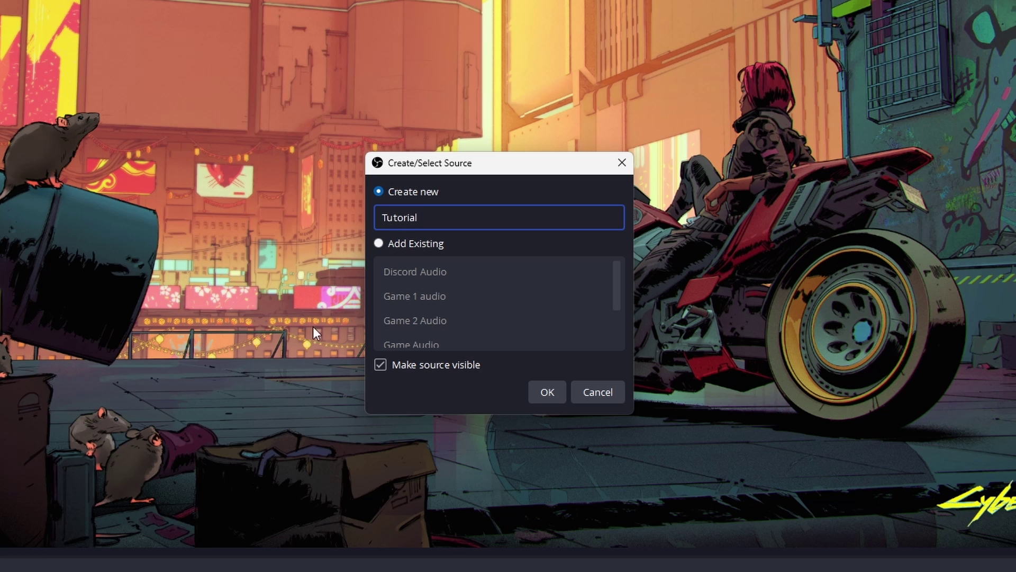
left_click(546, 392)
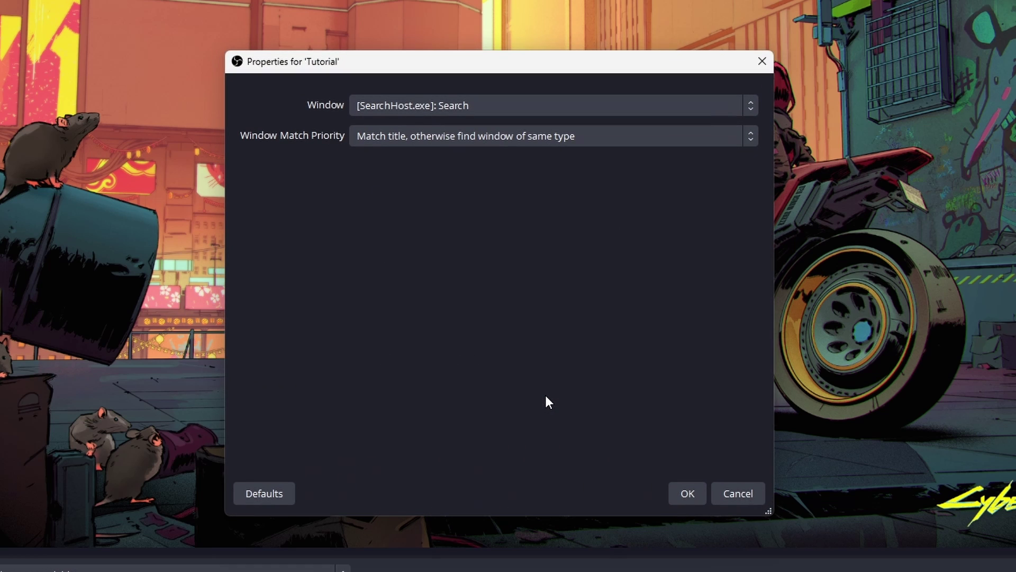
Step: Set the Tutorial source's window to '[Audacity.exe]: Audacity' and confirm
left_click(414, 109)
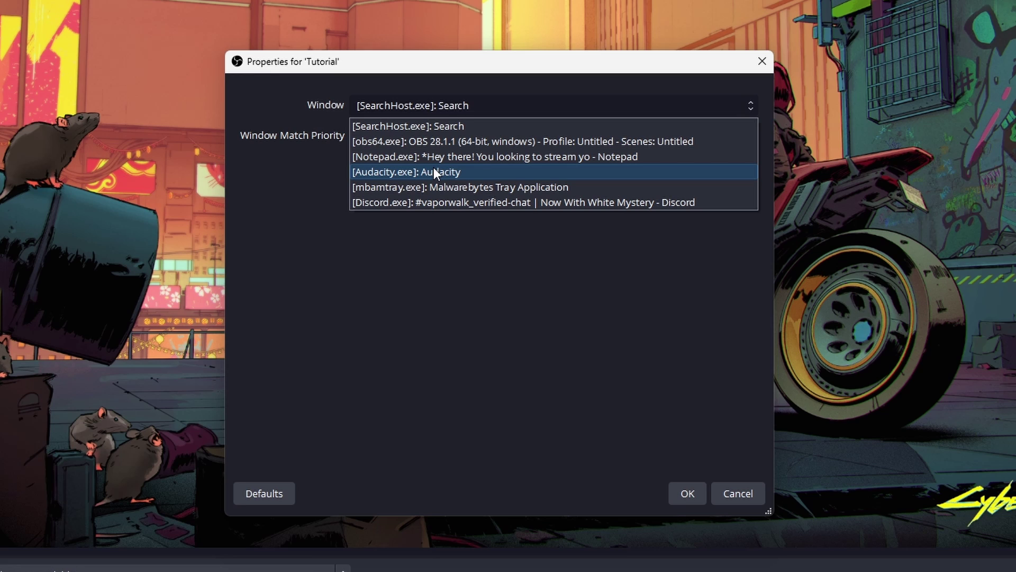
left_click(463, 172)
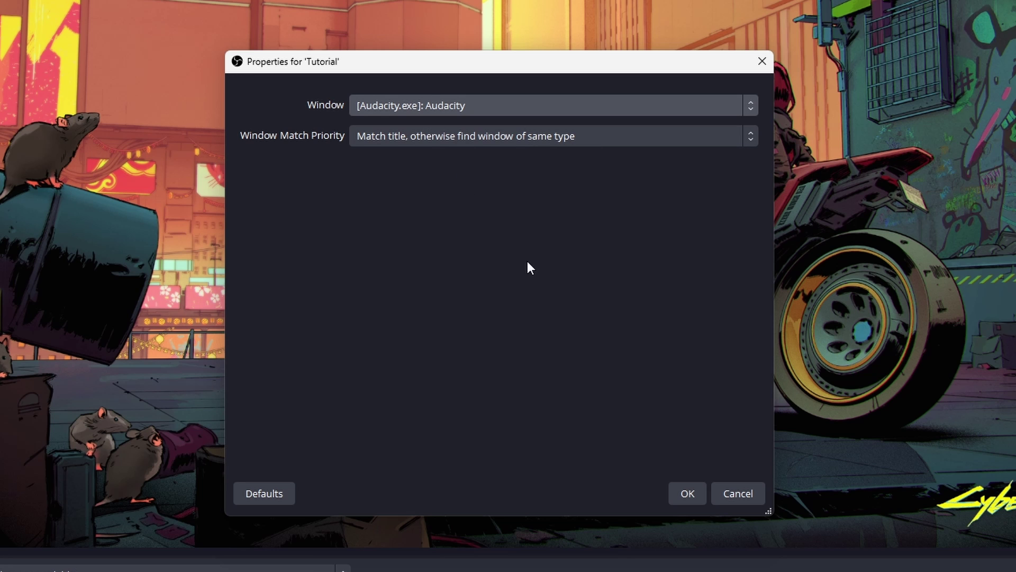
left_click(683, 489)
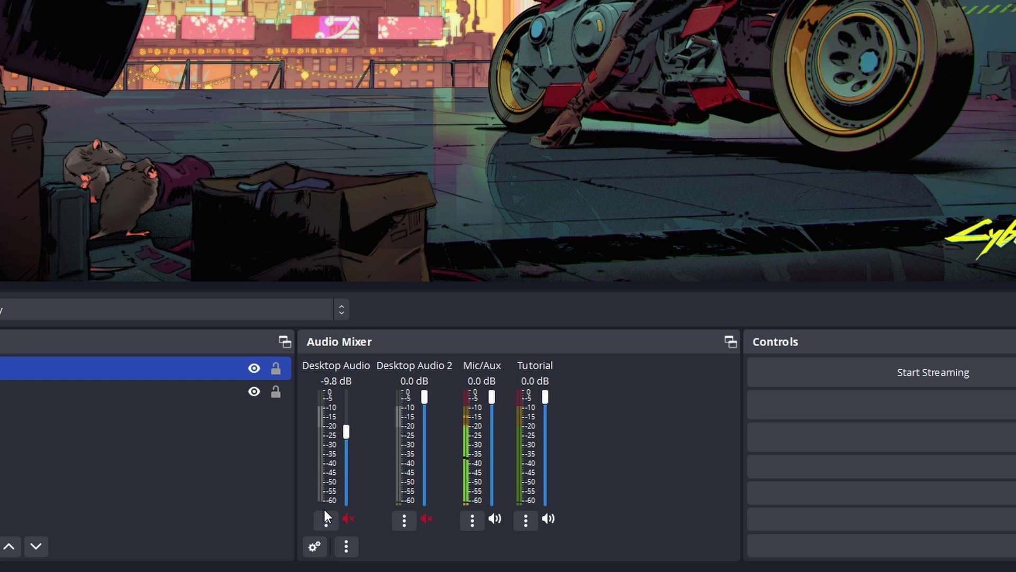
Step: Set Tutorial's Audio Monitoring to 'Monitor and Output' in Advanced Audio Properties
left_click(320, 546)
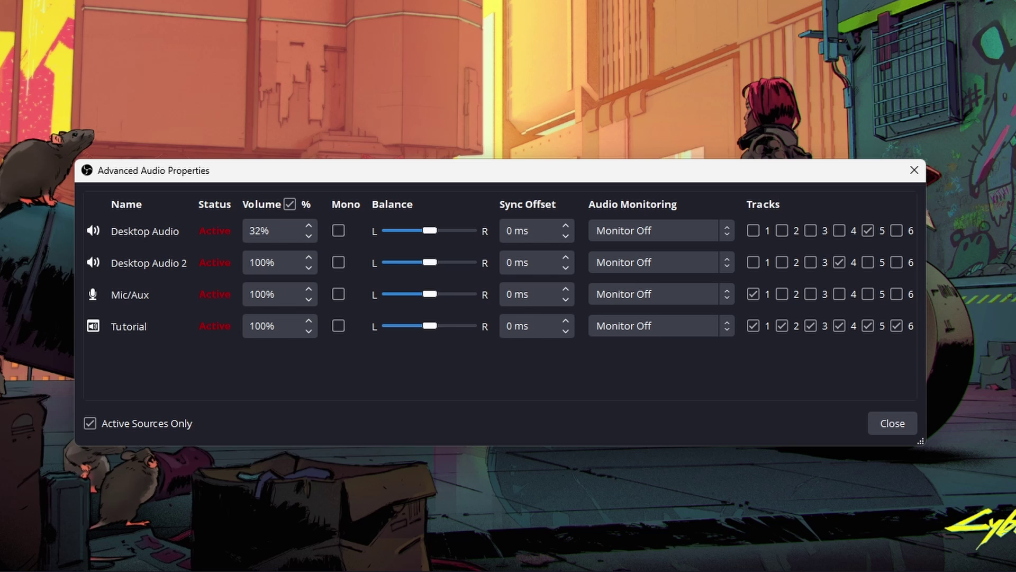
left_click(631, 328)
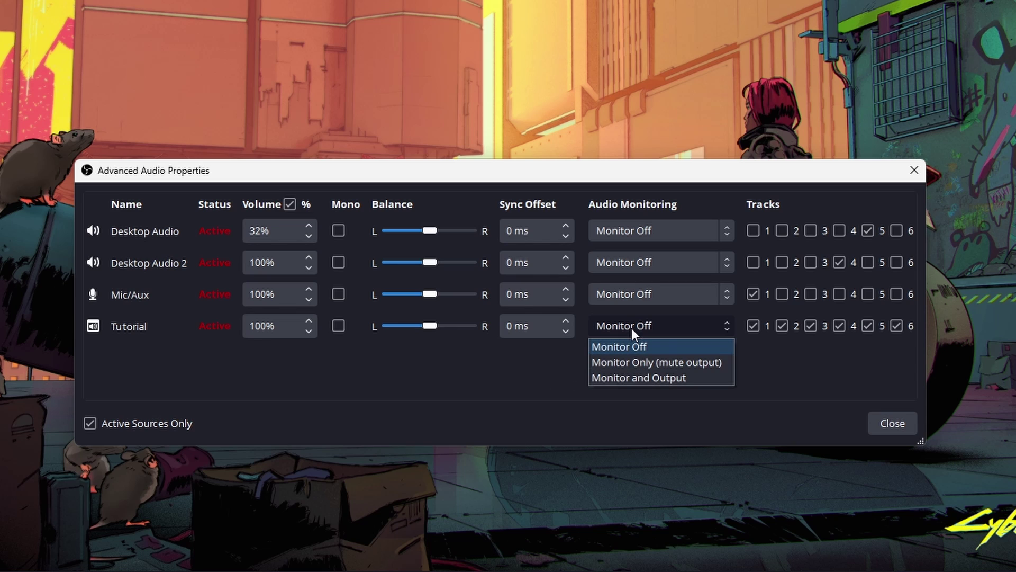
left_click(639, 378)
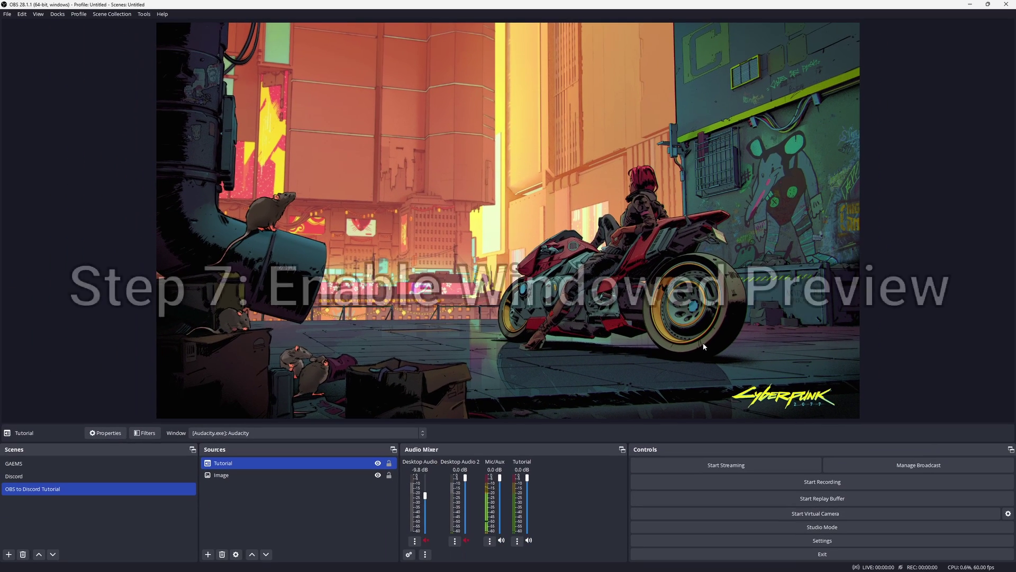
Step: Open a Windowed Projector (Preview) from the preview's right-click menu
right_click(902, 213)
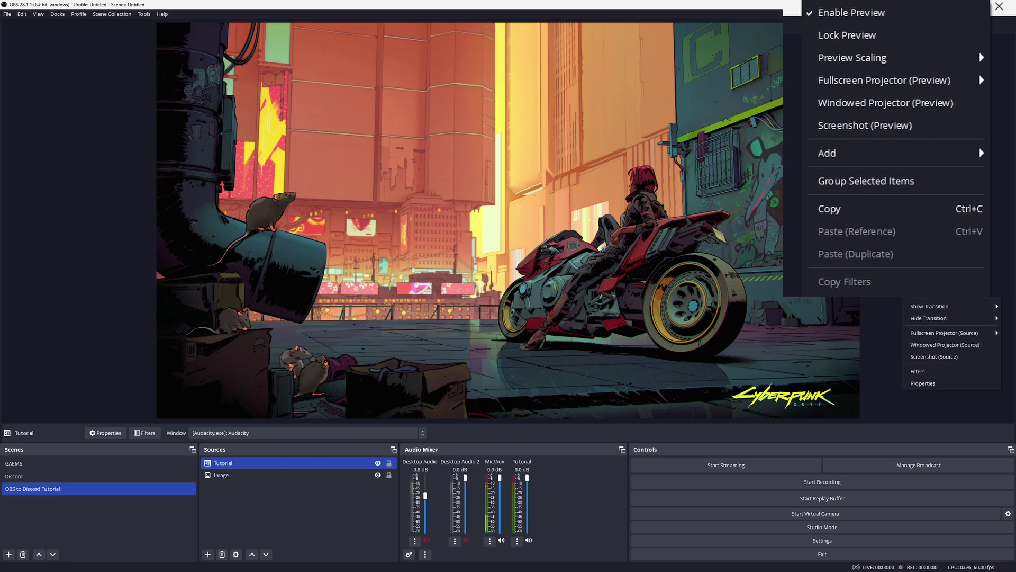
left_click(865, 104)
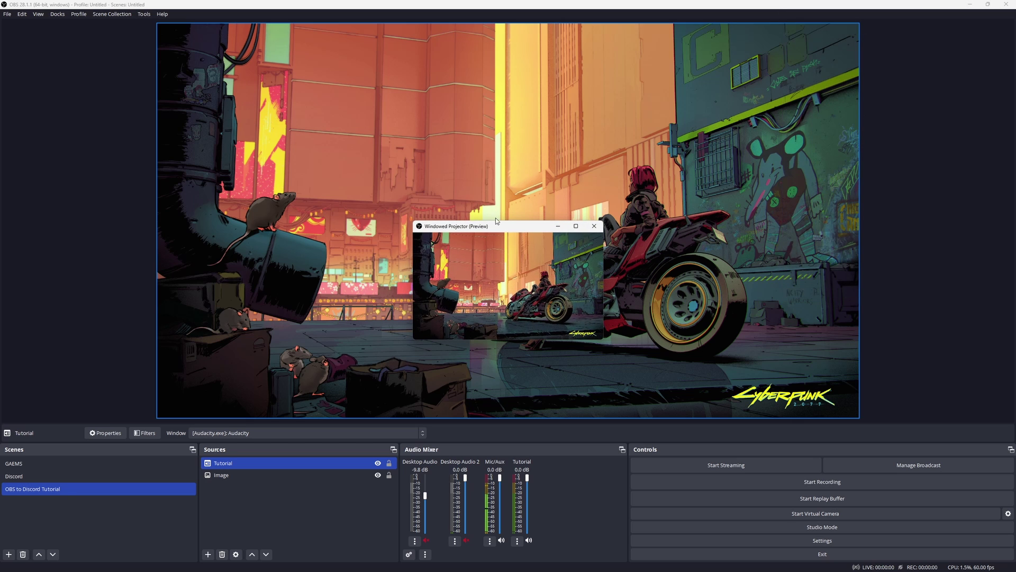